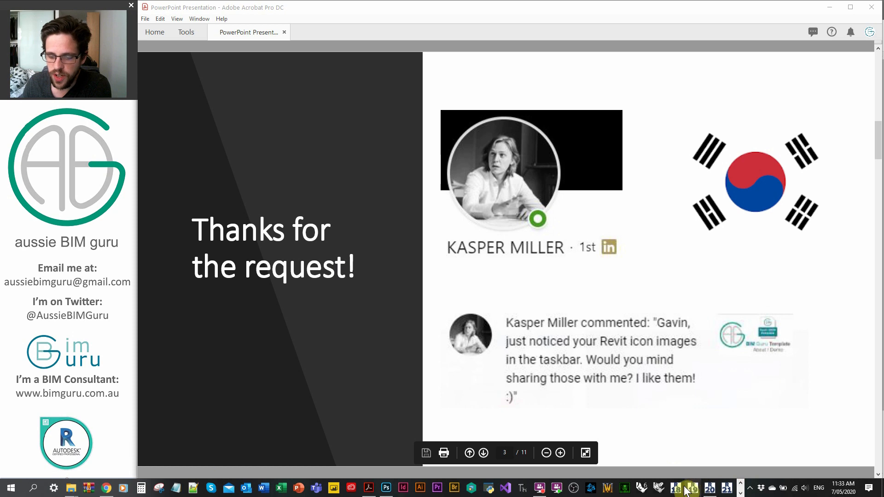
Page through the presentation slides on custom icons and the icon set comparison
{"action": "left_click", "coordinate": [740, 493]}
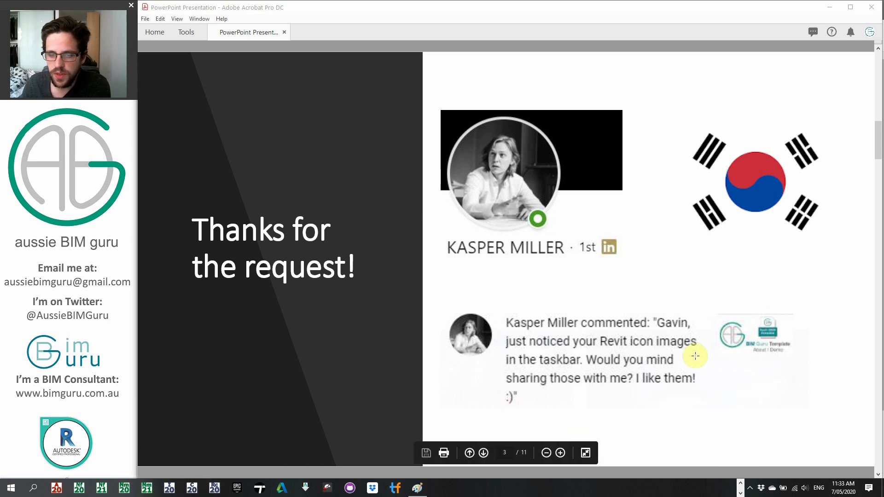
{"action": "scroll", "coordinate": [695, 355], "scroll_direction": "down", "scroll_amount": 1}
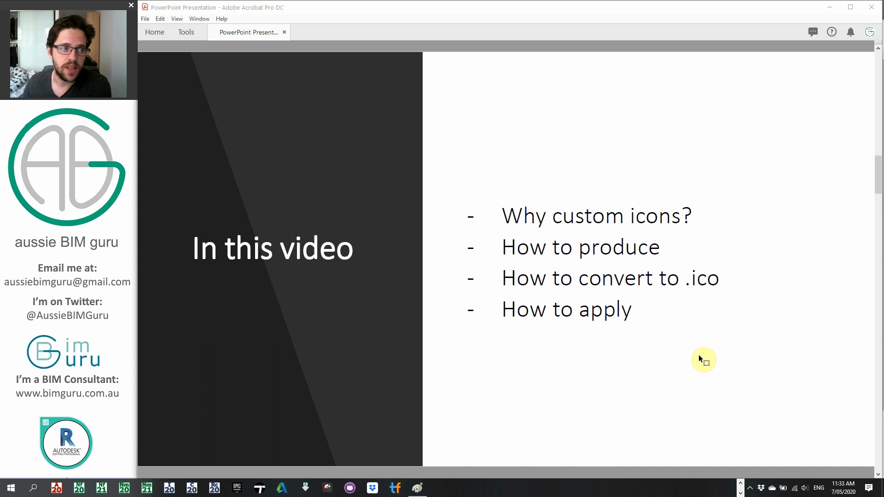
{"action": "scroll", "coordinate": [696, 352], "scroll_direction": "down", "scroll_amount": 1}
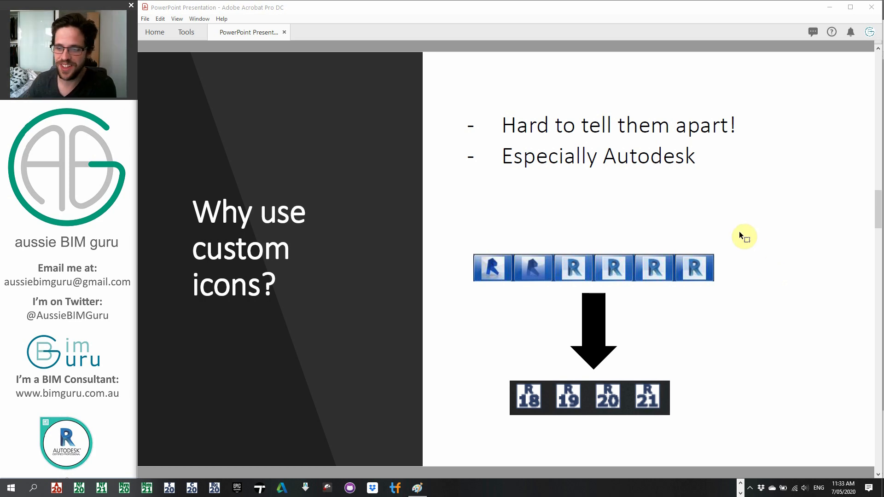
{"action": "key", "text": "Page_Down"}
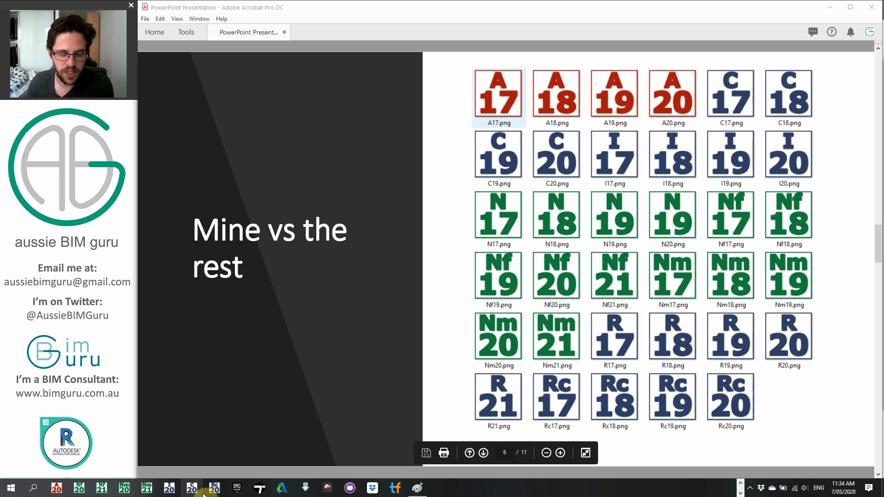
{"action": "left_click", "coordinate": [740, 482]}
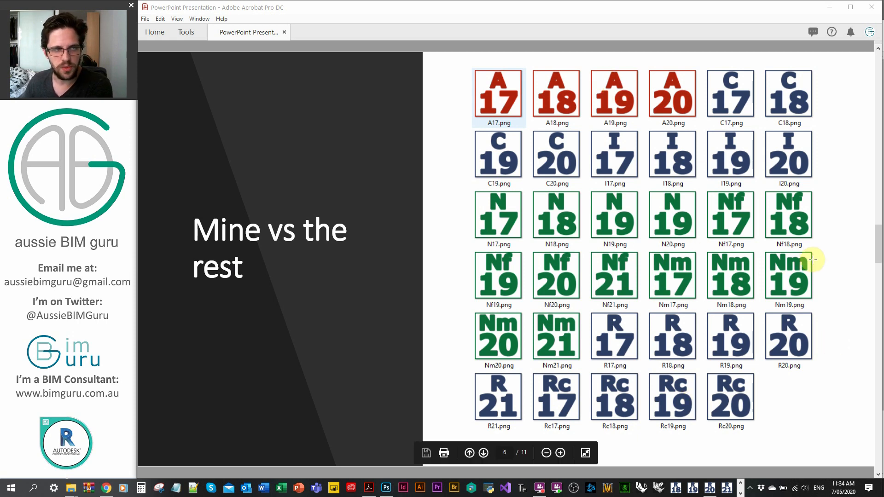
{"action": "scroll", "coordinate": [845, 279], "scroll_direction": "down", "scroll_amount": 1}
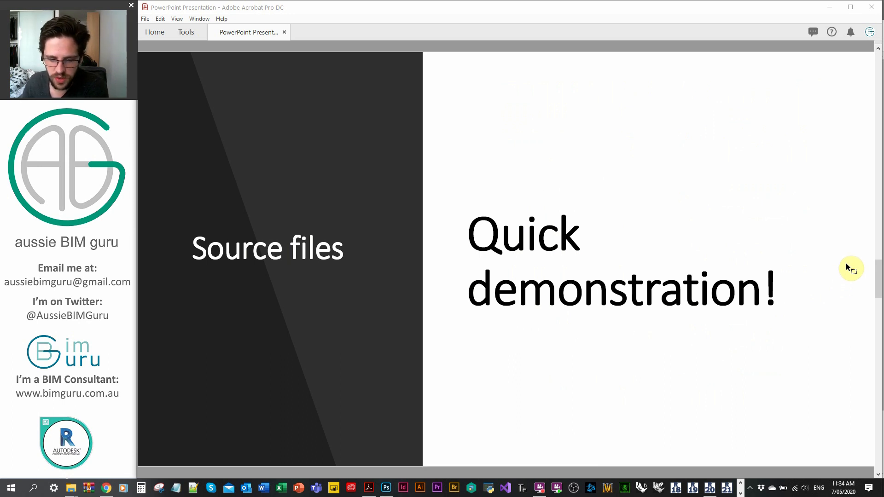
Try appending a c to the R letter in the Revit.psd icon, then remove it again
{"action": "left_click", "coordinate": [386, 489]}
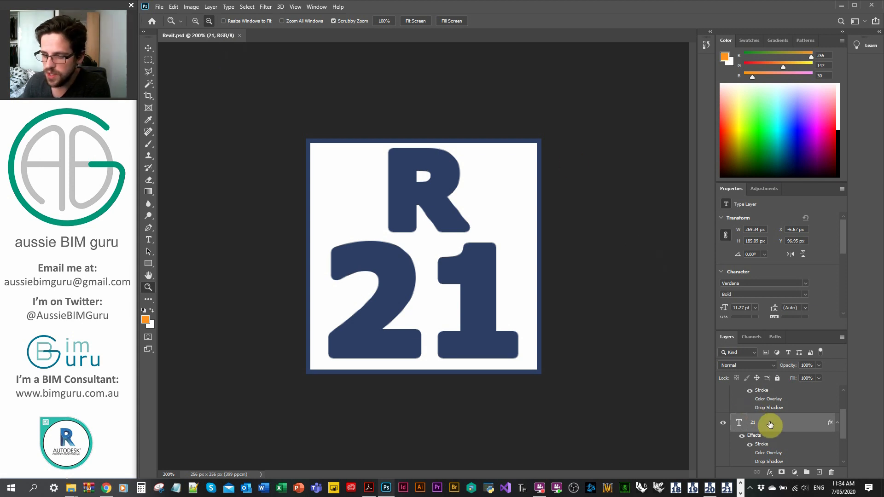
{"action": "scroll", "coordinate": [769, 420], "scroll_direction": "up", "scroll_amount": 3}
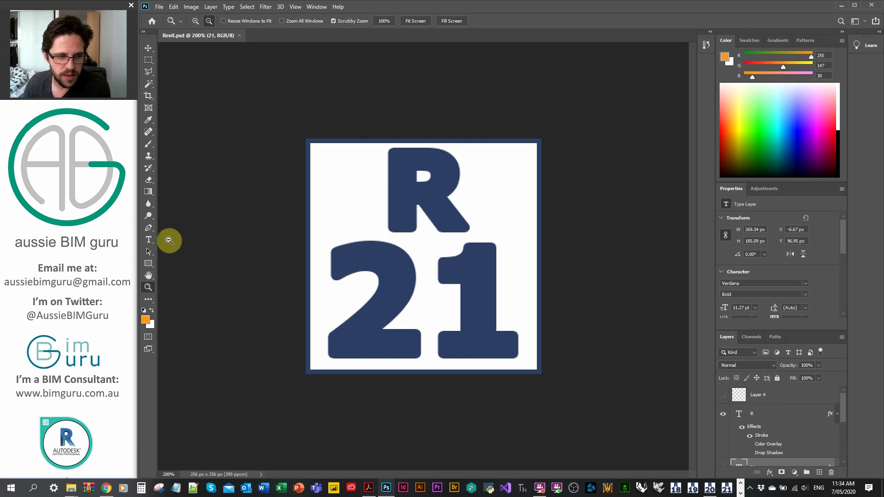
{"action": "key", "text": "t"}
{"action": "left_click", "coordinate": [450, 195]}
{"action": "type", "text": "c"}
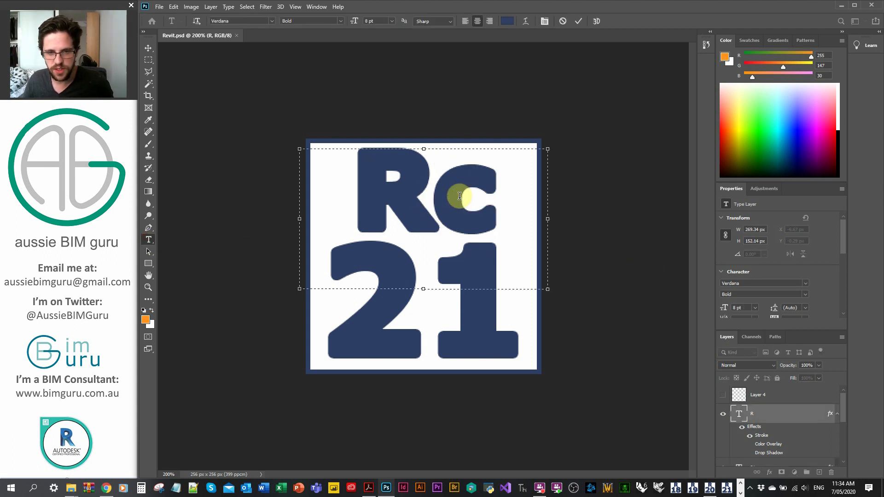
{"action": "key", "text": "BackSpace"}
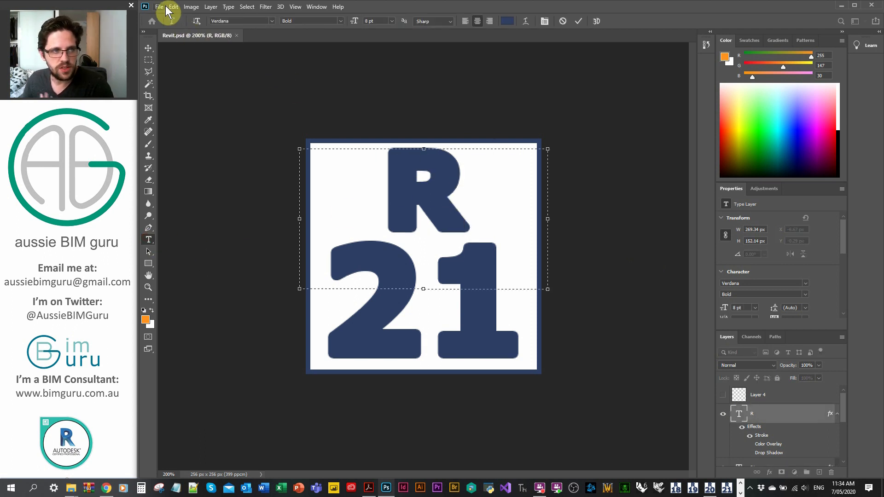
{"action": "left_click", "coordinate": [160, 7]}
{"action": "left_click", "coordinate": [400, 68]}
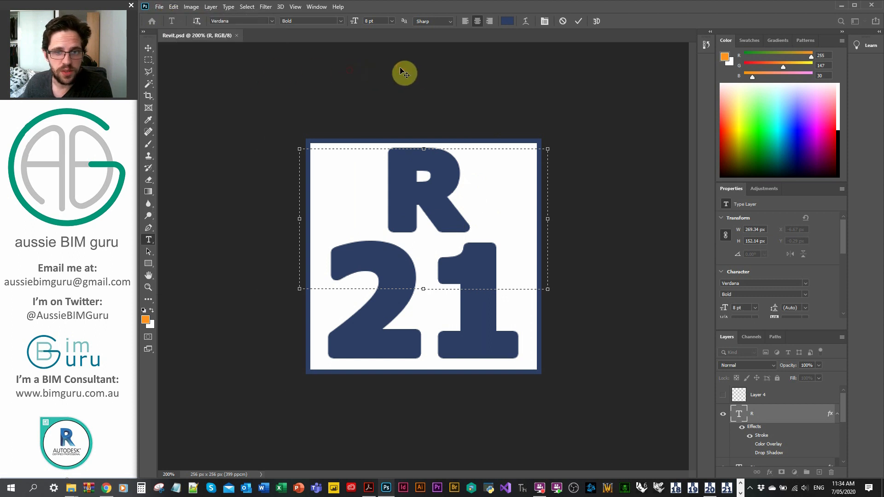
{"action": "left_click", "coordinate": [423, 120]}
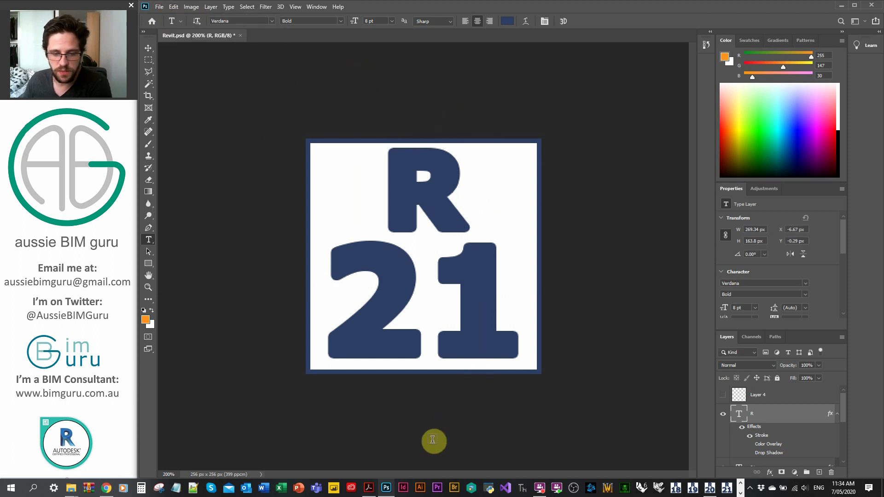
Advance to the ICO files slide and switch to the hnet PNG to ICO converter page in the browser
{"action": "left_click", "coordinate": [375, 491]}
{"action": "scroll", "coordinate": [430, 320], "scroll_direction": "down", "scroll_amount": 1}
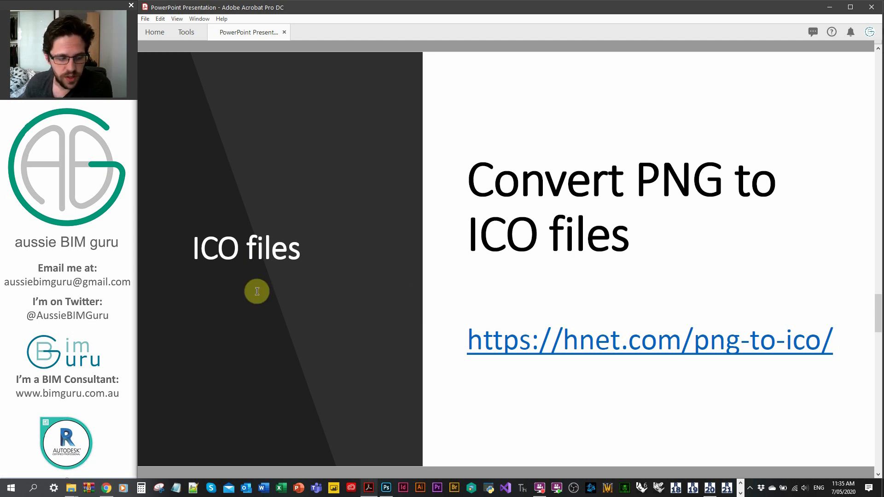
{"action": "left_click", "coordinate": [106, 488]}
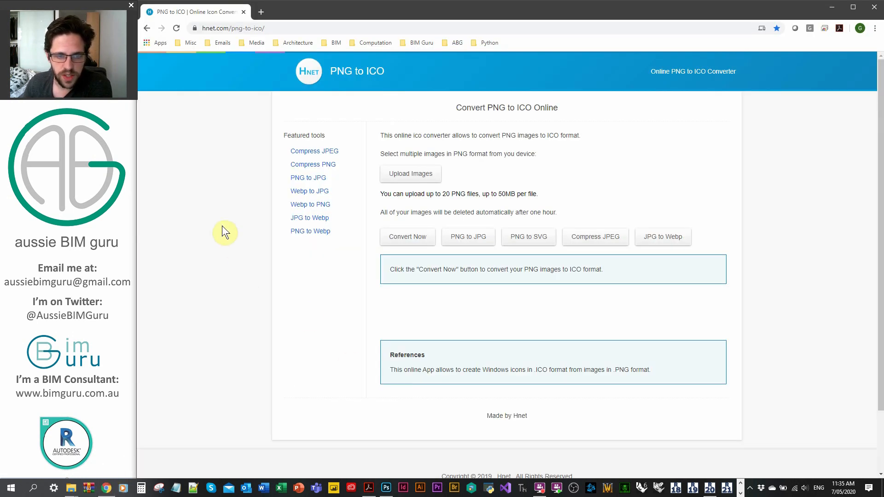
Start uploading images and navigate the open dialog to the Program Icons png folder by pasting its path
{"action": "left_click", "coordinate": [413, 175]}
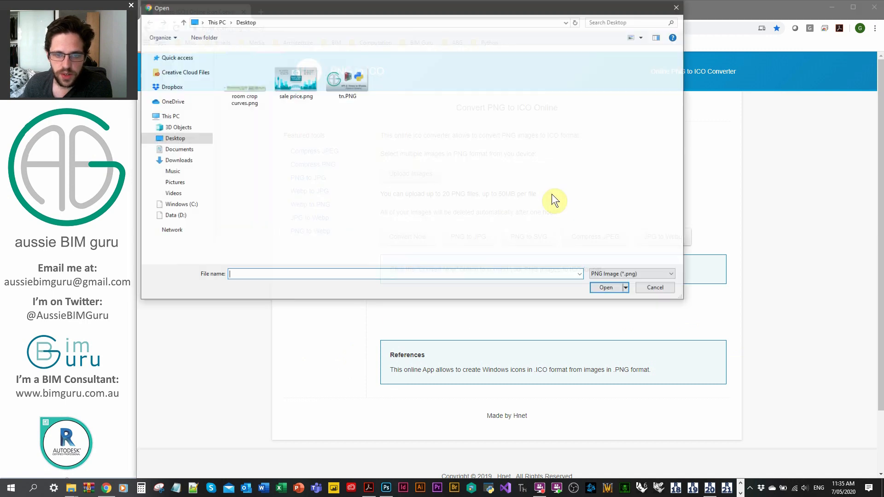
{"action": "mouse_move", "coordinate": [70, 489]}
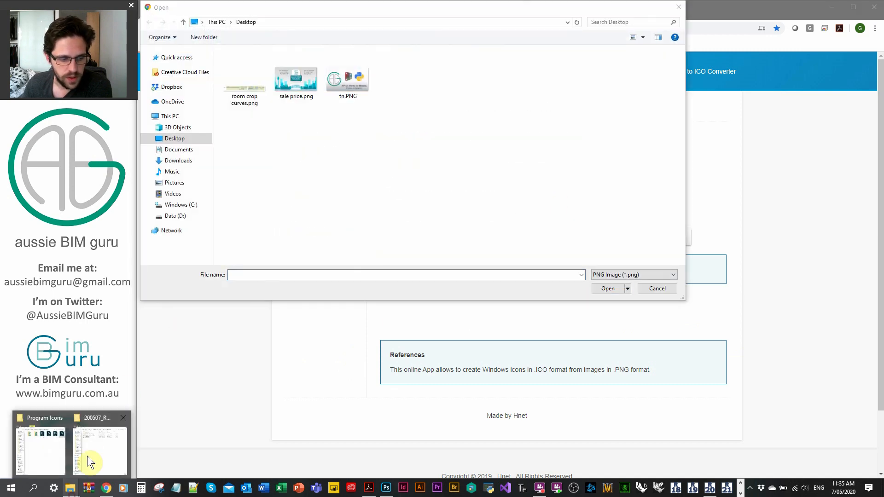
{"action": "left_click", "coordinate": [47, 446]}
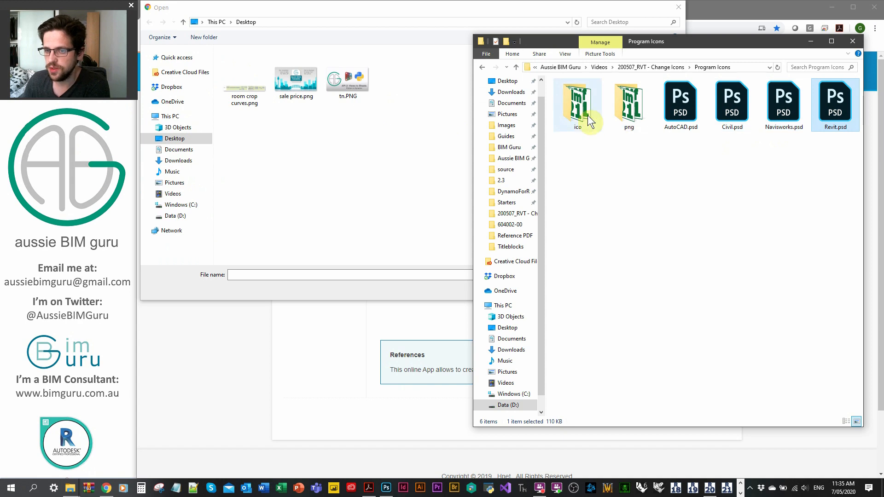
{"action": "double_click", "coordinate": [630, 103]}
{"action": "left_click", "coordinate": [640, 67]}
{"action": "key", "text": "ctrl+c"}
{"action": "left_click", "coordinate": [366, 274]}
{"action": "key", "text": "ctrl+v"}
{"action": "key", "text": "Return"}
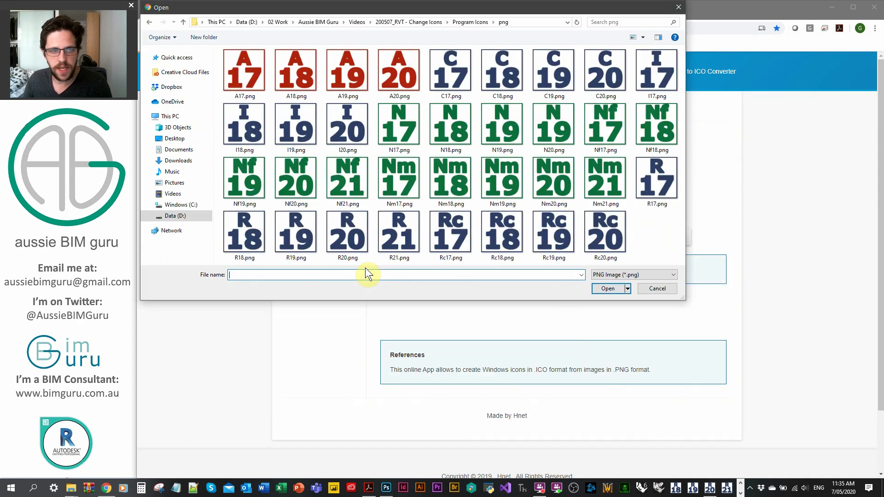
Select A17.png through A20.png and upload them
{"action": "left_click", "coordinate": [237, 71]}
{"action": "left_click", "coordinate": [393, 76], "text": "shift"}
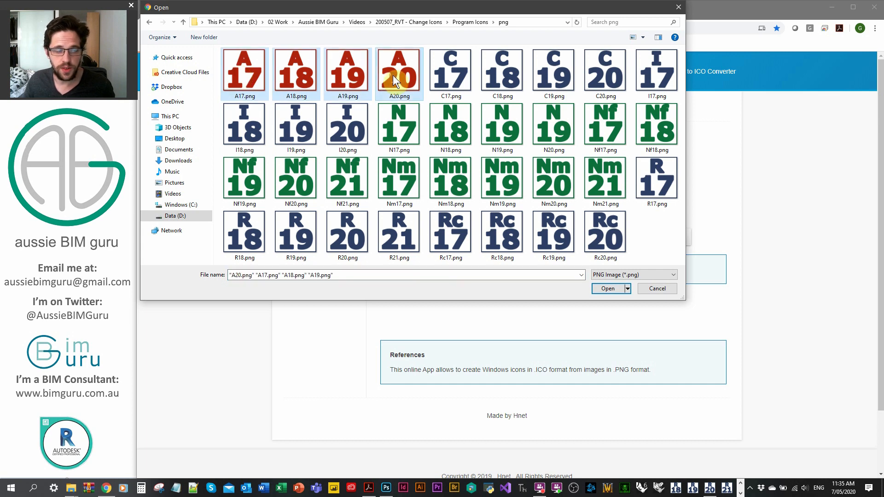
{"action": "left_click", "coordinate": [600, 288]}
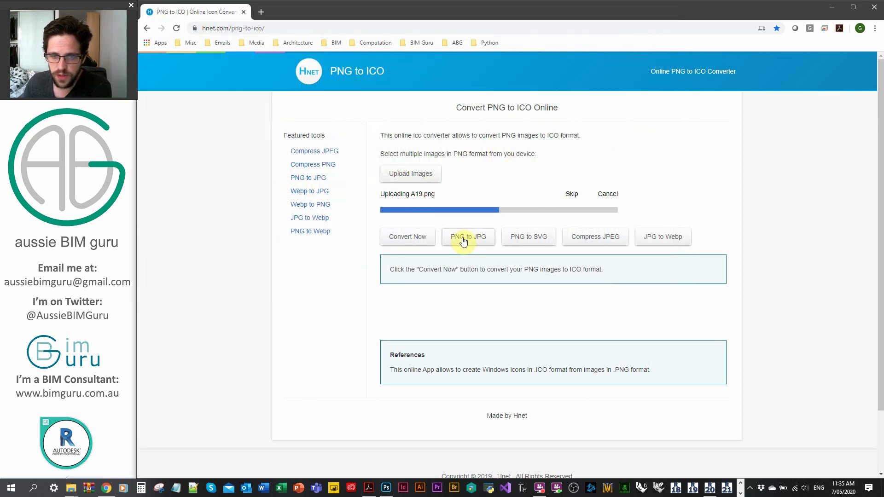
Convert the uploaded images to ICO, download the zip, review its icon files and close the archive
{"action": "left_click", "coordinate": [398, 242]}
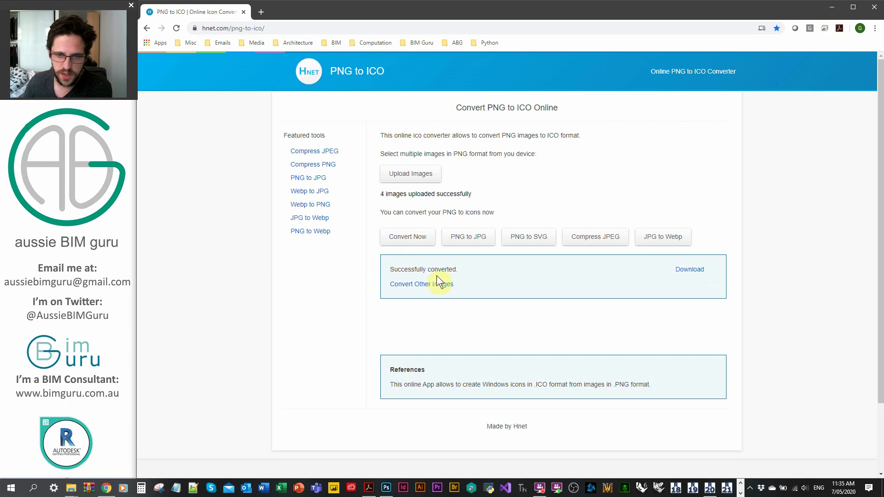
{"action": "left_click", "coordinate": [688, 270]}
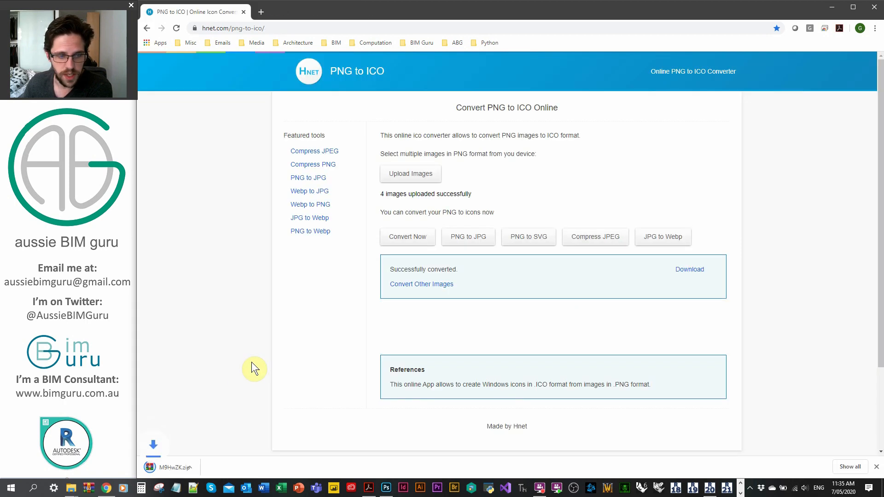
{"action": "left_click", "coordinate": [177, 472]}
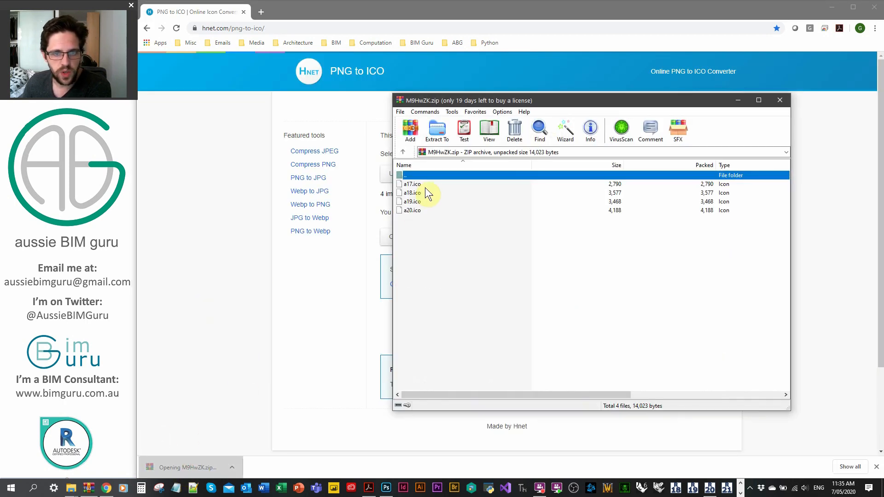
{"action": "key", "text": "Down"}
{"action": "key", "text": "Down"}
{"action": "key", "text": "Down"}
{"action": "key", "text": "Down"}
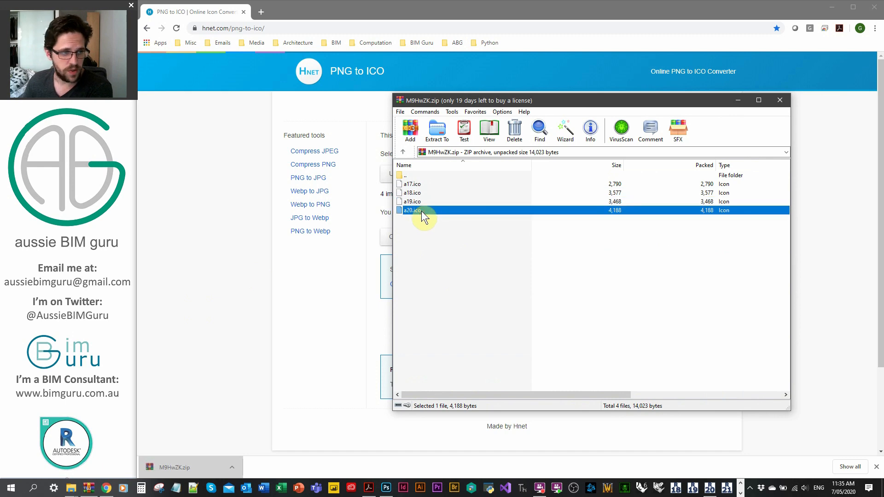
{"action": "left_click", "coordinate": [779, 105]}
Advance to the Change Icon slide and minimize the open windows to show the desktop
{"action": "left_click", "coordinate": [369, 488]}
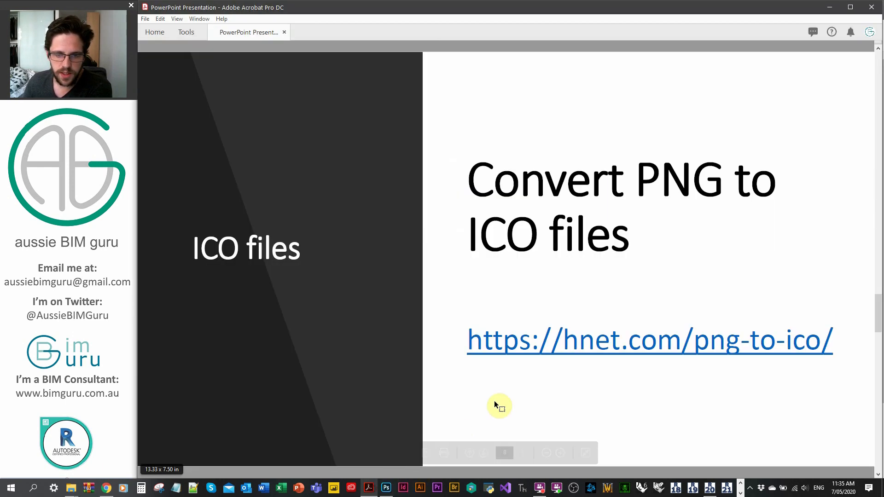
{"action": "scroll", "coordinate": [495, 405], "scroll_direction": "down", "scroll_amount": 1}
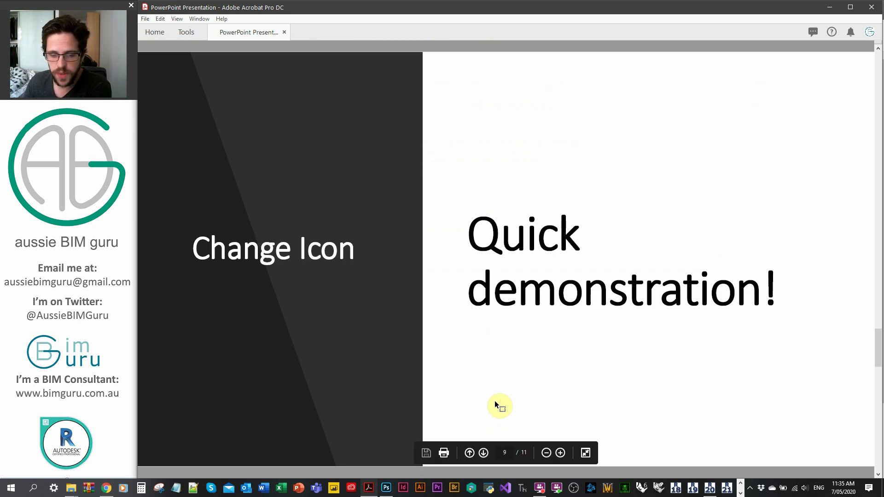
{"action": "left_click", "coordinate": [825, 8]}
{"action": "left_click", "coordinate": [826, 9]}
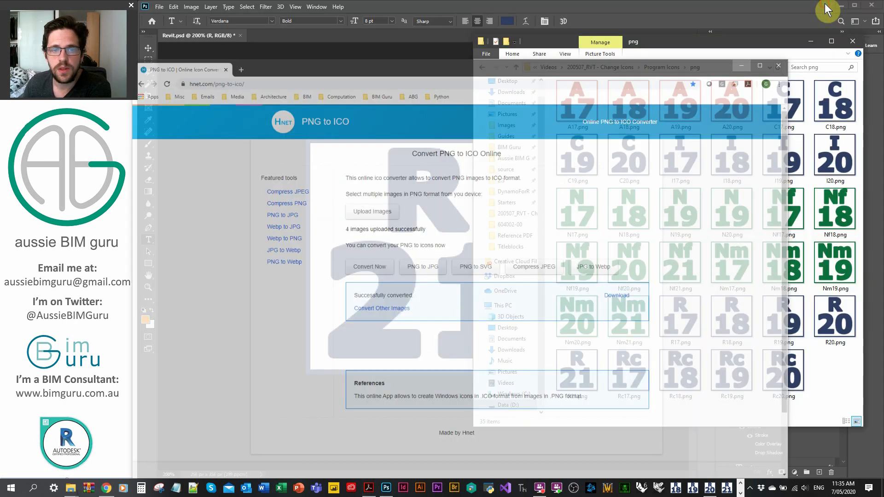
{"action": "left_click", "coordinate": [852, 41]}
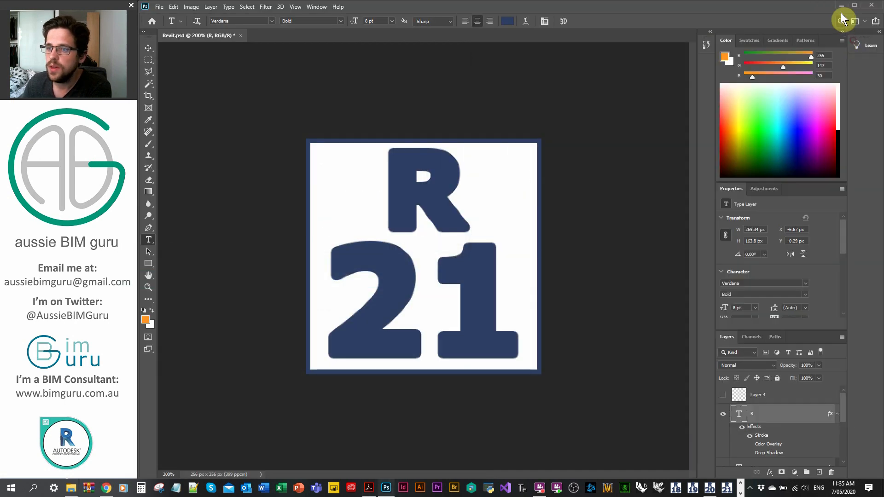
{"action": "left_click", "coordinate": [841, 6]}
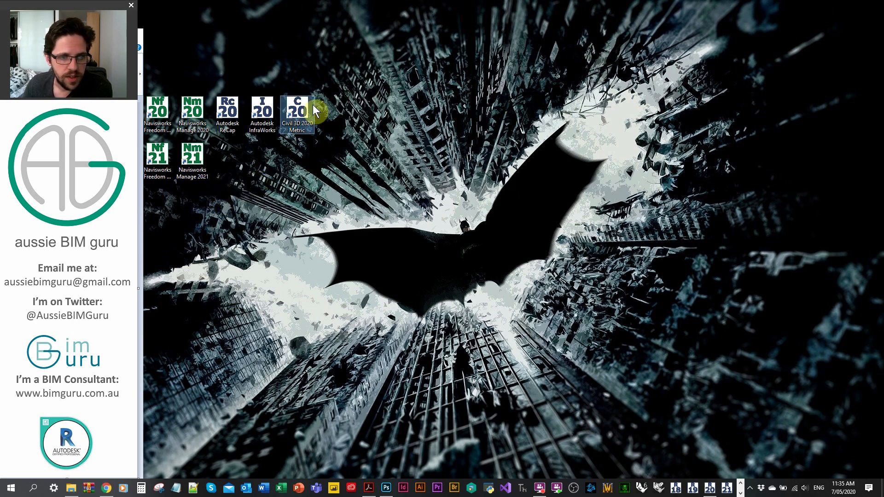
Move the Civil 3D 2020 Metric shortcut to the middle of the desktop
{"action": "left_click_drag", "start_coordinate": [301, 119], "coordinate": [545, 211]}
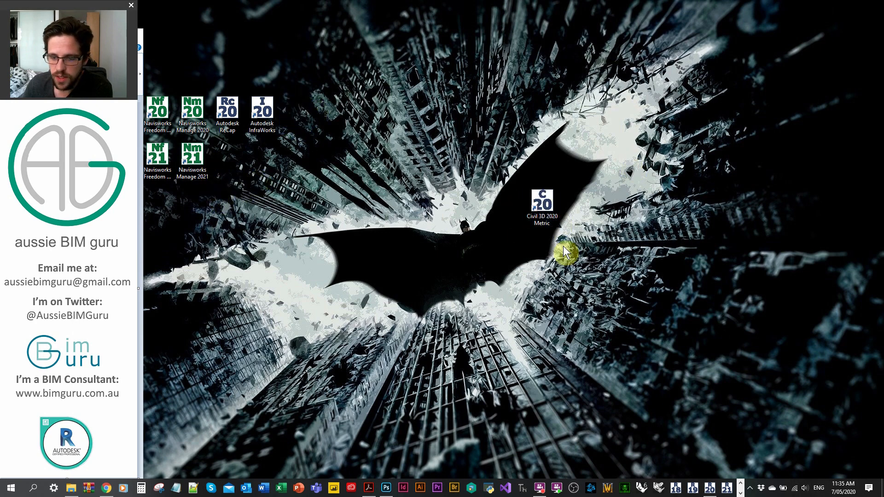
Unpin one of the version-numbered program icons from the taskbar
{"action": "left_click", "coordinate": [741, 492]}
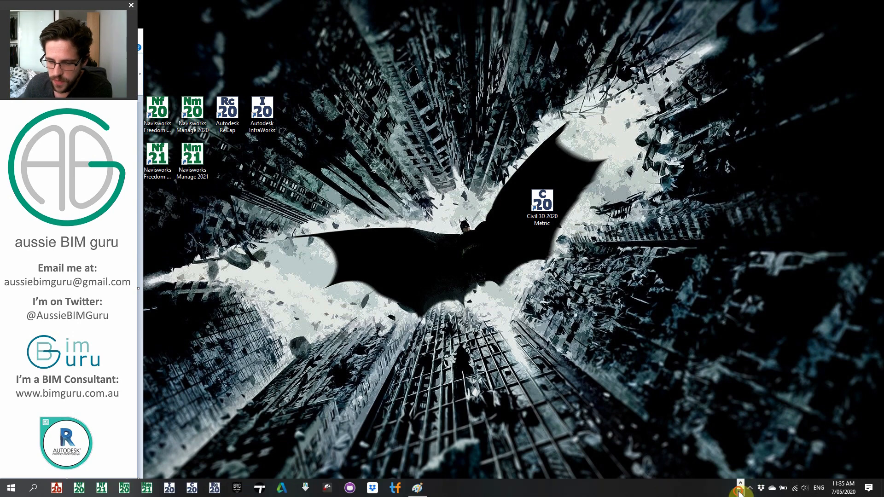
{"action": "right_click", "coordinate": [197, 488]}
{"action": "left_click", "coordinate": [194, 474]}
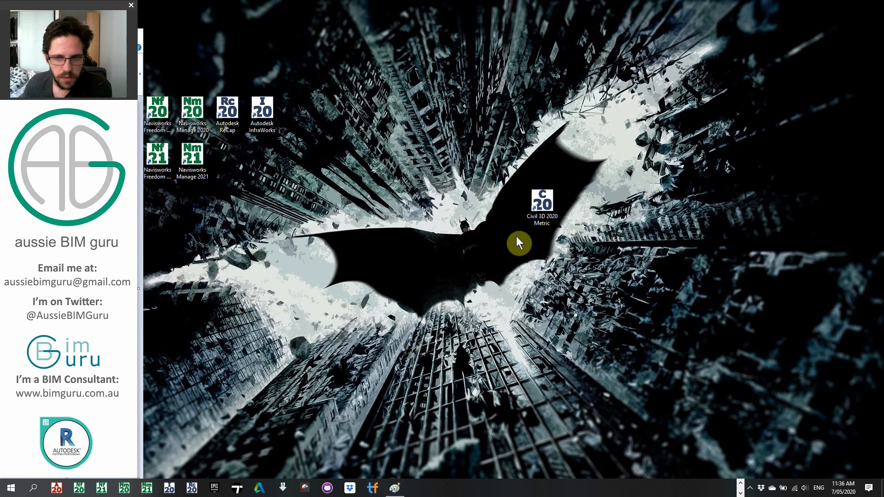
Change the Civil 3D 2020 Metric shortcut's icon to c18.ico from the ico folder, granting administrator permission
{"action": "double_click", "coordinate": [543, 202]}
{"action": "right_click", "coordinate": [543, 203]}
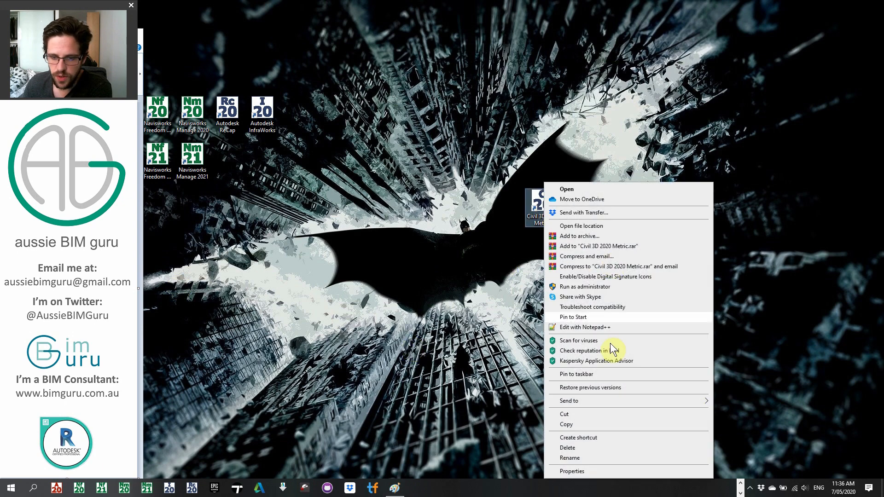
{"action": "left_click", "coordinate": [590, 471]}
{"action": "left_click", "coordinate": [650, 375]}
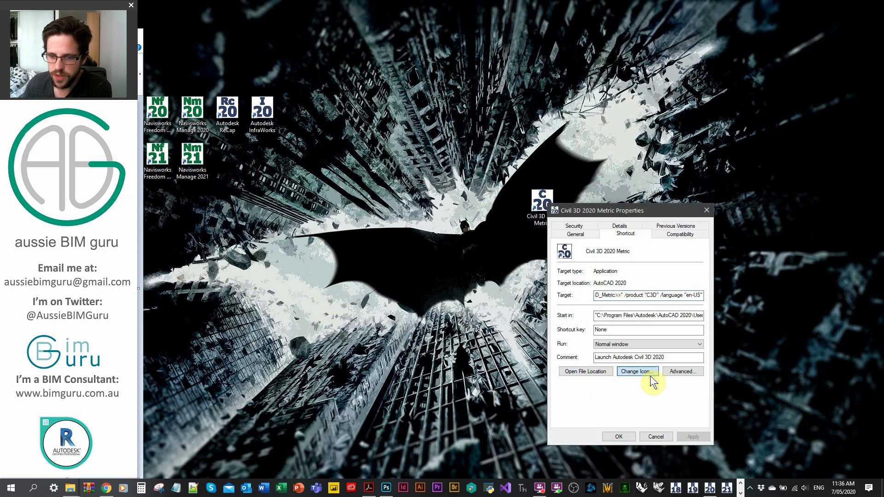
{"action": "left_click", "coordinate": [689, 280]}
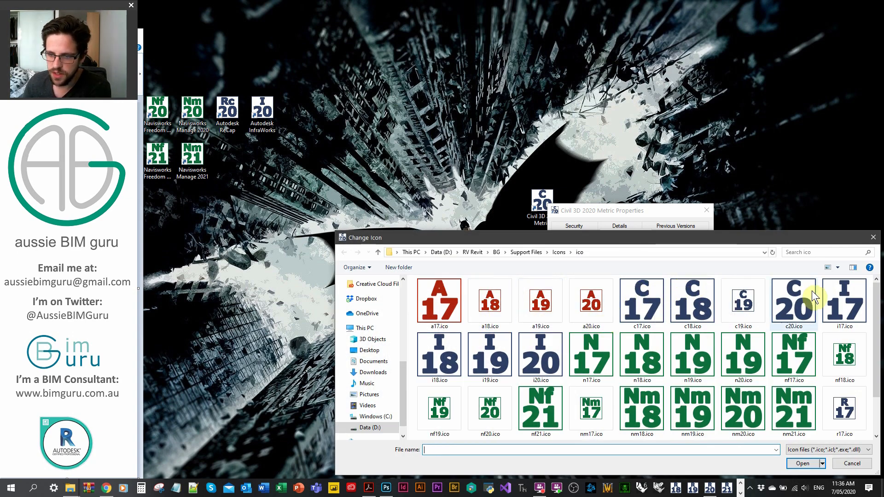
{"action": "left_click", "coordinate": [687, 303]}
{"action": "double_click", "coordinate": [686, 303]}
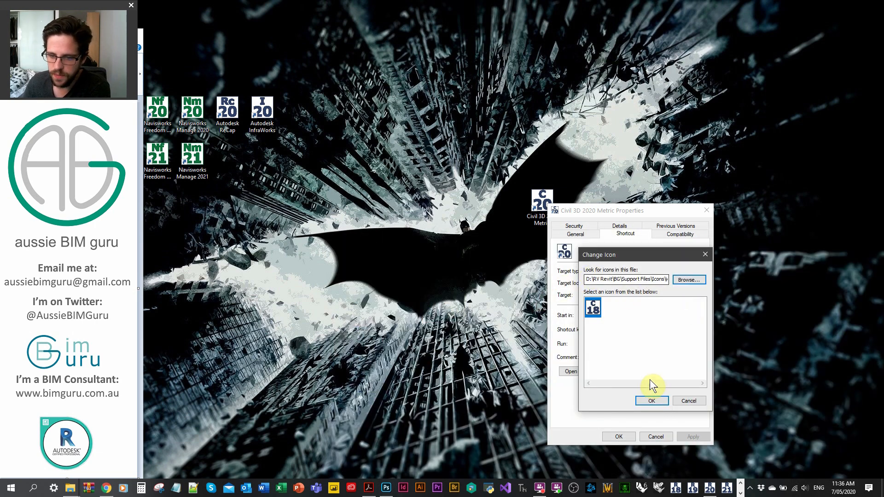
{"action": "left_click", "coordinate": [656, 399]}
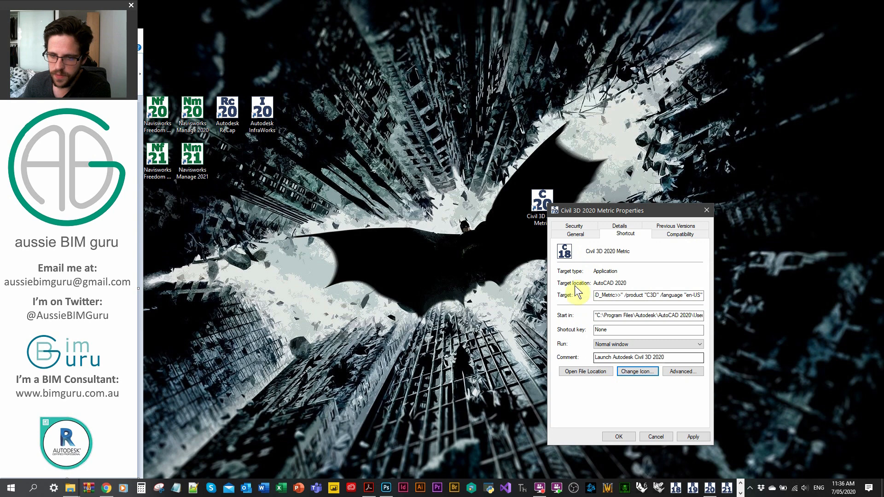
{"action": "left_click", "coordinate": [618, 437]}
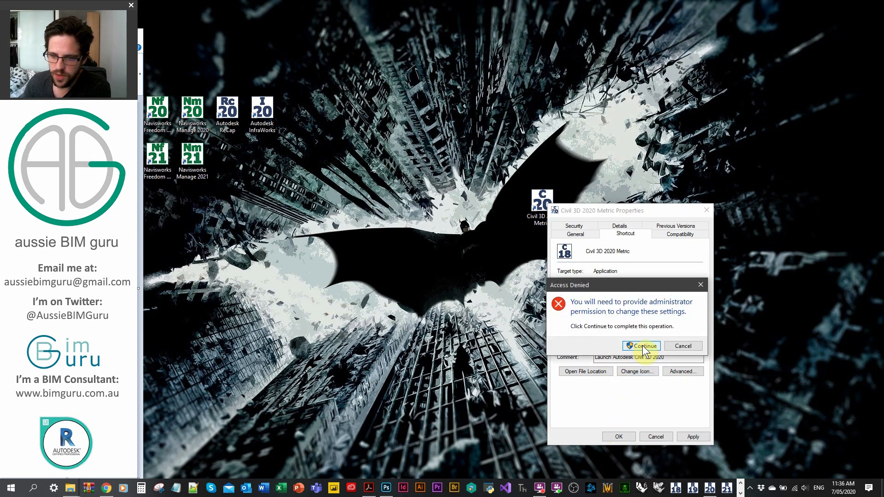
{"action": "left_click", "coordinate": [643, 349]}
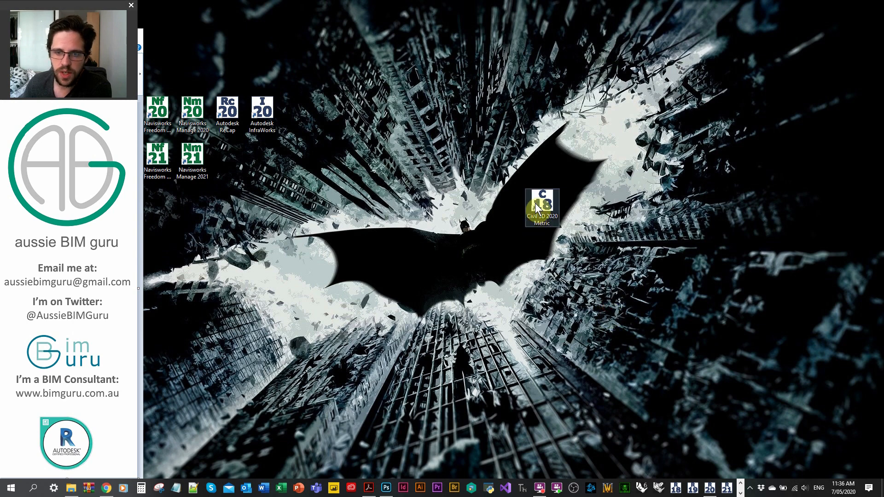
Pin the Civil 3D 2020 Metric shortcut to the taskbar
{"action": "double_click", "coordinate": [545, 211]}
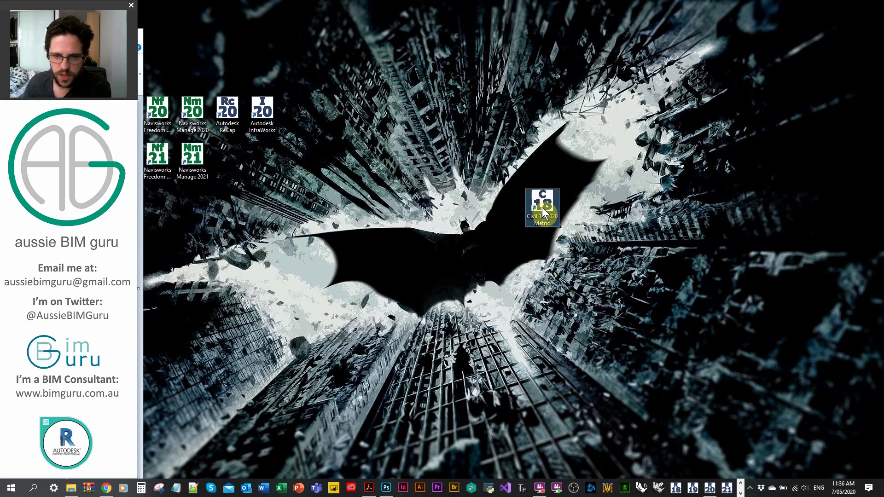
{"action": "left_click_drag", "start_coordinate": [545, 211], "coordinate": [709, 492]}
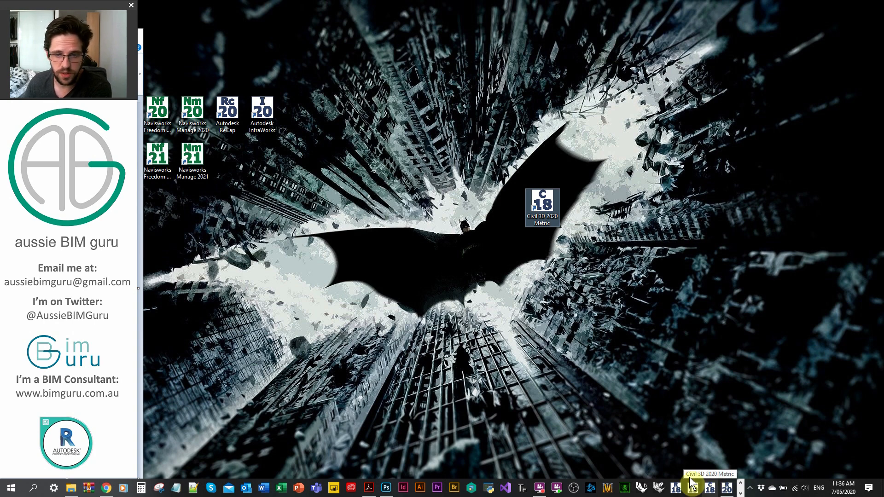
Change the Civil 3D 2020 Metric shortcut's icon to the C 20 icon file, granting administrator permission
{"action": "right_click", "coordinate": [548, 217]}
{"action": "left_click", "coordinate": [574, 471]}
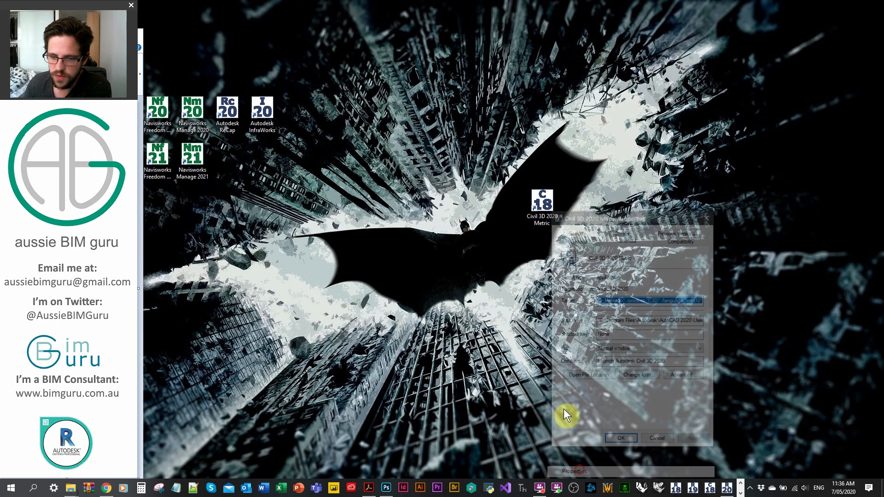
{"action": "left_click", "coordinate": [640, 376]}
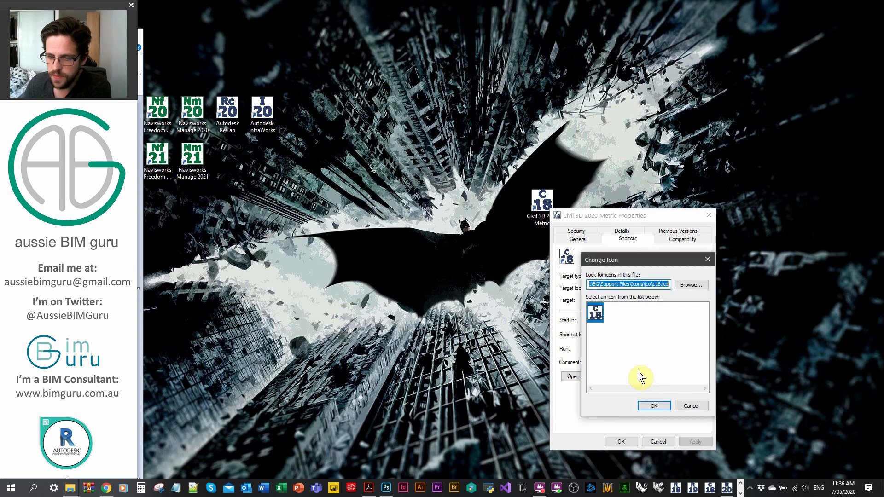
{"action": "left_click", "coordinate": [687, 284]}
{"action": "double_click", "coordinate": [794, 297]}
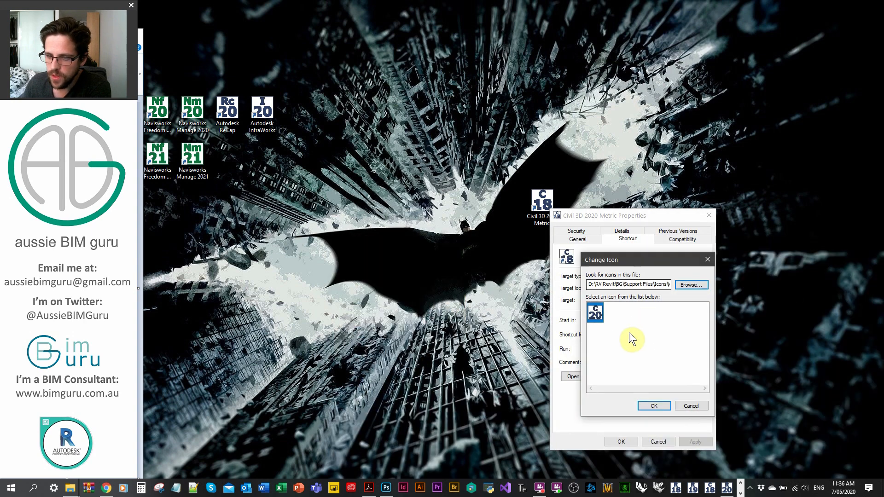
{"action": "left_click", "coordinate": [652, 405]}
{"action": "left_click", "coordinate": [622, 441]}
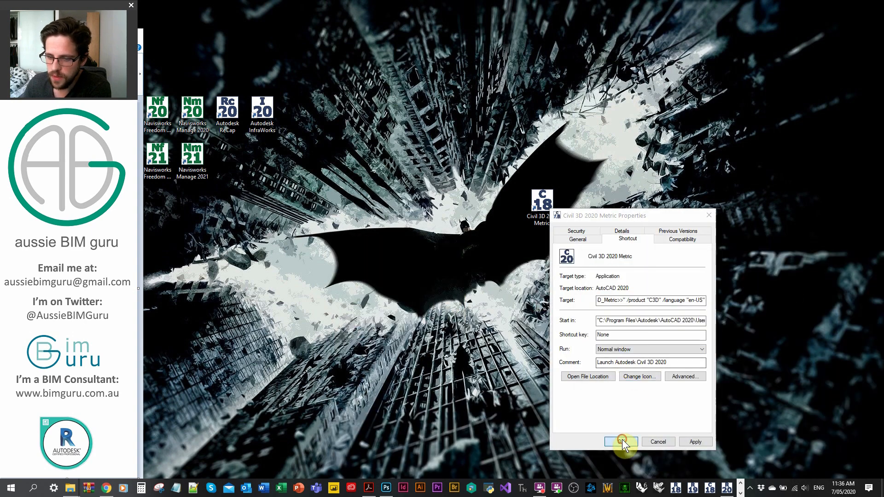
{"action": "left_click", "coordinate": [651, 351]}
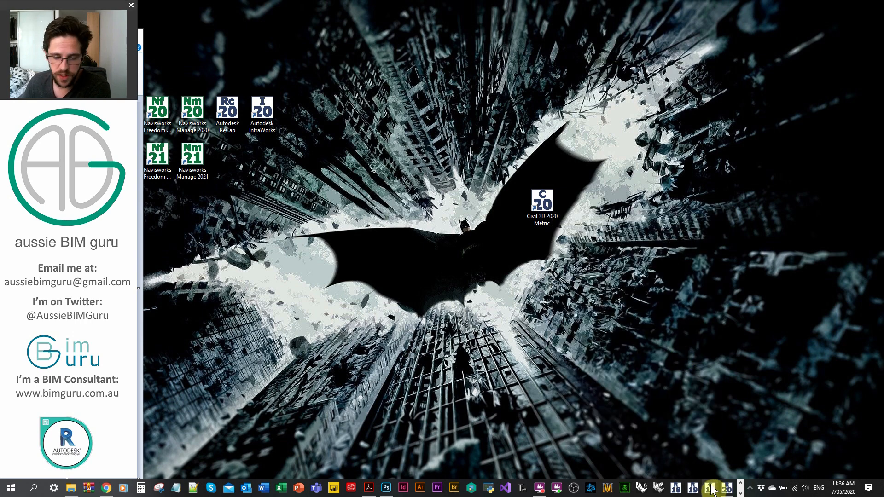
Pin the Civil 3D 2020 Metric shortcut next to the other version-numbered program icons on the taskbar
{"action": "left_click", "coordinate": [741, 494]}
{"action": "left_click_drag", "start_coordinate": [538, 205], "coordinate": [191, 486]}
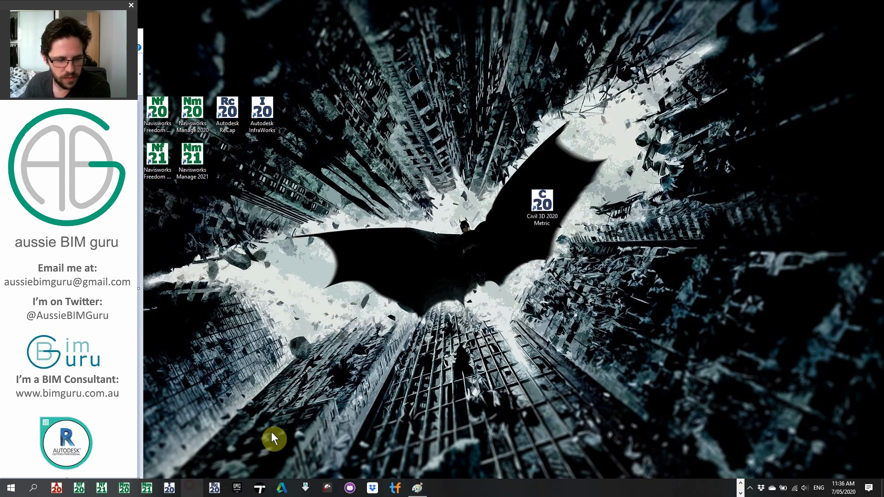
{"action": "left_click", "coordinate": [741, 483]}
Return to the presentation, switch it to Read Mode and advance to the GitHub files slide
{"action": "left_click", "coordinate": [368, 487]}
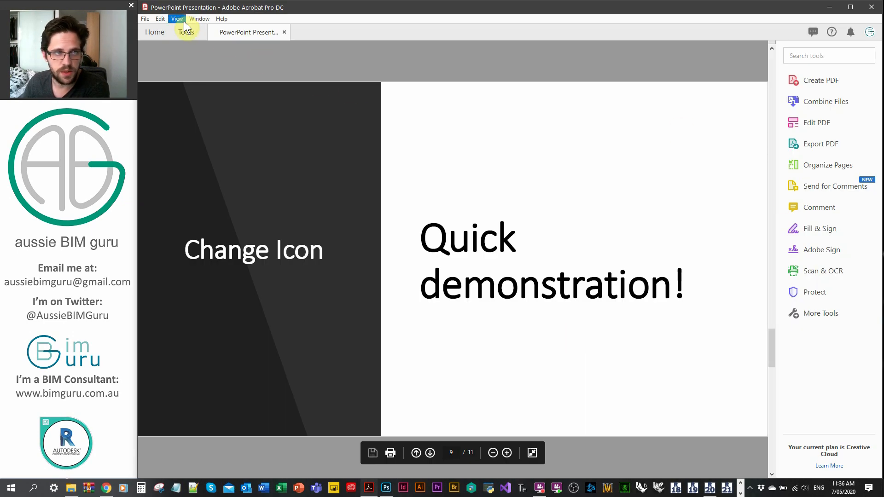
{"action": "left_click", "coordinate": [183, 21]}
{"action": "left_click", "coordinate": [222, 148]}
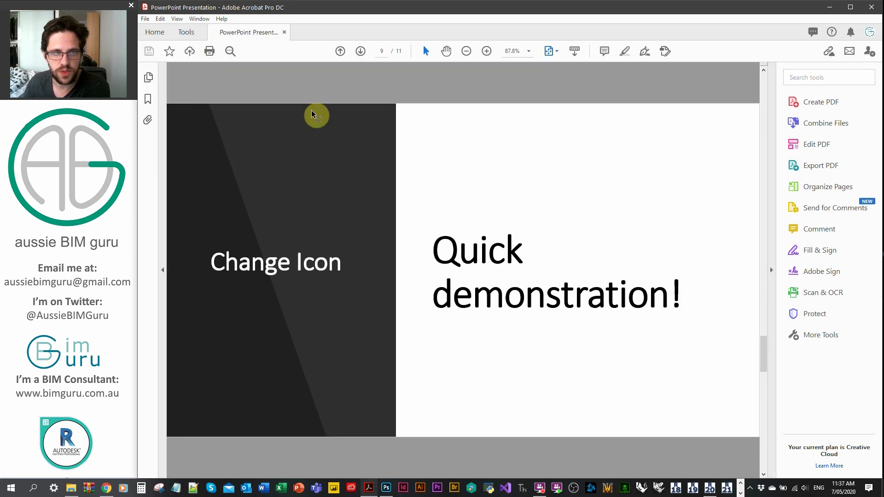
{"action": "left_click", "coordinate": [177, 18]}
{"action": "left_click", "coordinate": [217, 147]}
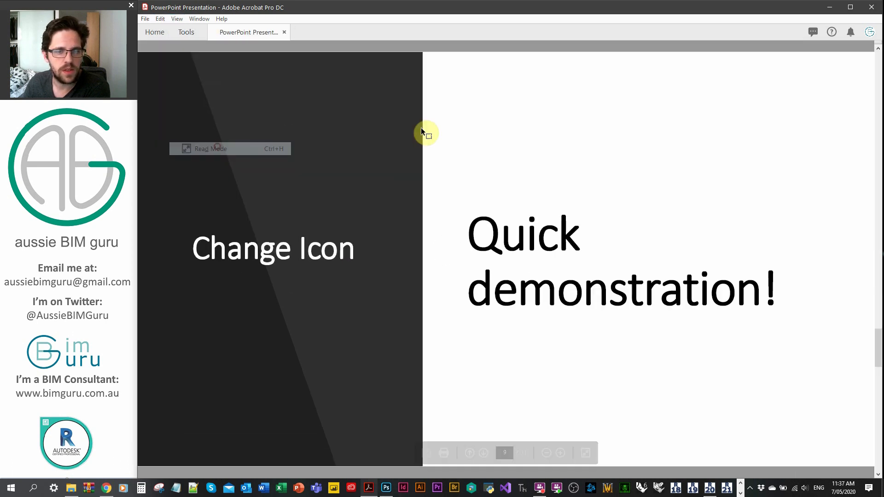
{"action": "scroll", "coordinate": [616, 142], "scroll_direction": "down", "scroll_amount": 1}
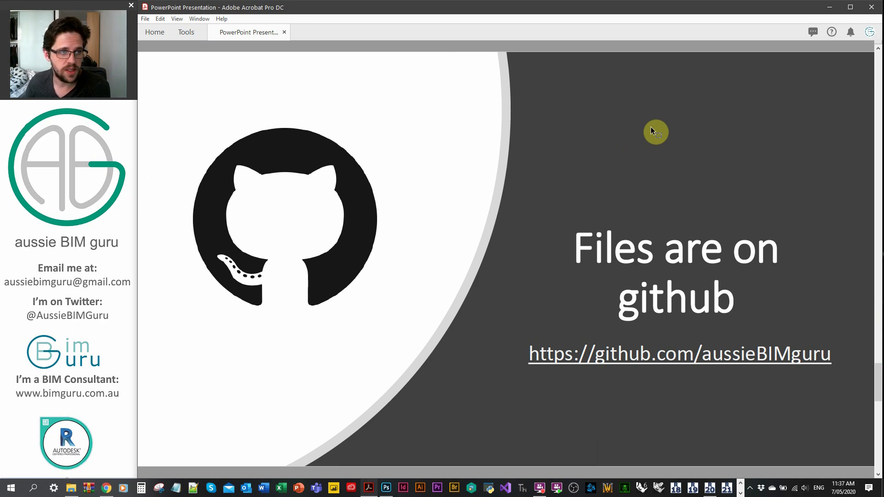
Open the aussieBIMguru GitHub profile in the browser and browse into the Revit-Files repository's Program Icons folder
{"action": "left_click", "coordinate": [106, 488]}
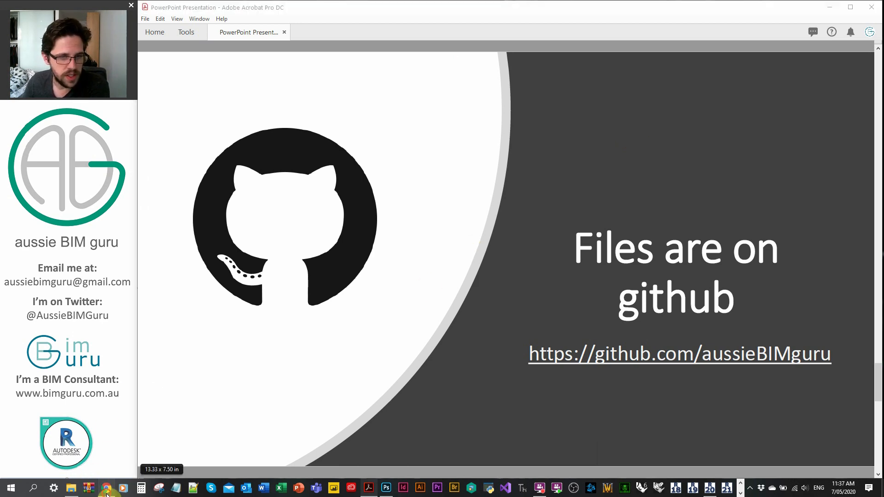
{"action": "left_click", "coordinate": [419, 42]}
{"action": "mouse_move", "coordinate": [456, 42]}
{"action": "left_click", "coordinate": [461, 57]}
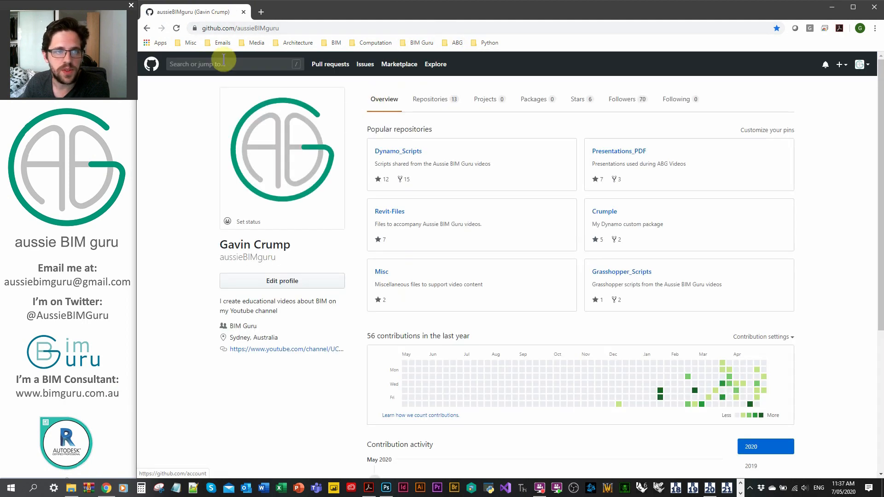
{"action": "left_click", "coordinate": [394, 213]}
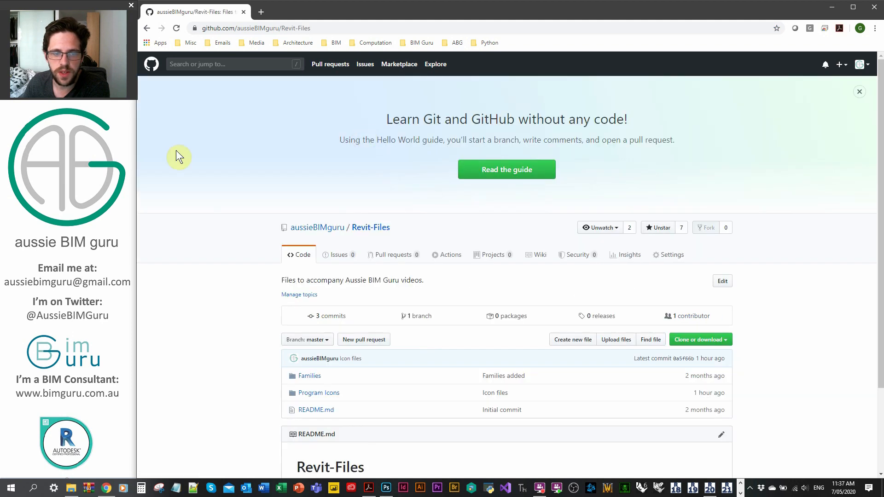
{"action": "scroll", "coordinate": [258, 223], "scroll_direction": "down", "scroll_amount": 2}
{"action": "left_click", "coordinate": [323, 300]}
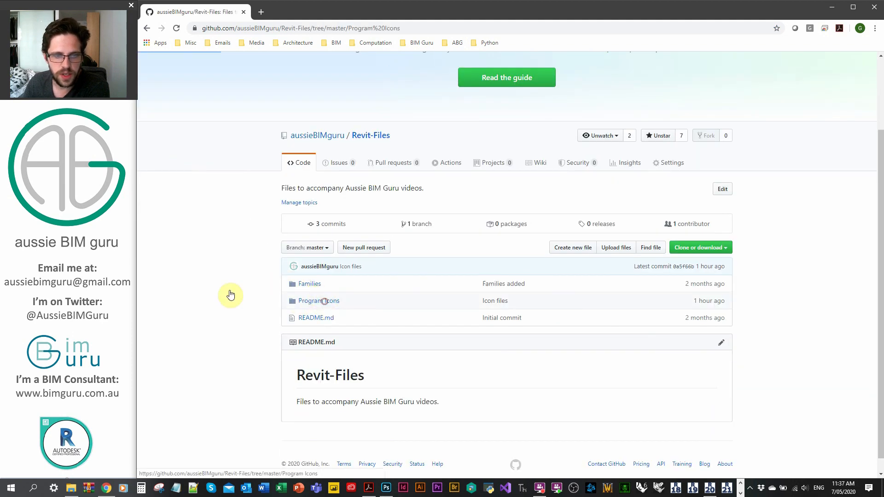
{"action": "scroll", "coordinate": [235, 244], "scroll_direction": "down", "scroll_amount": 1}
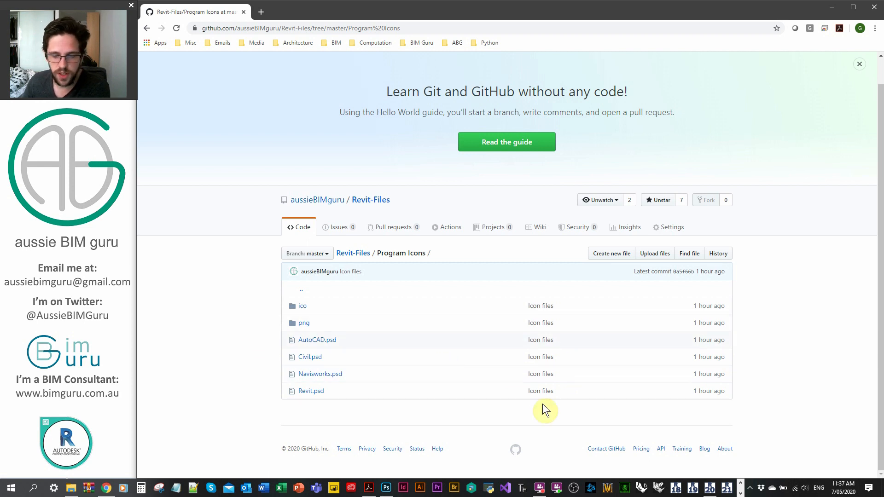
Return to the presentation and advance to the final Changing Program Icons slide
{"action": "left_click", "coordinate": [367, 488]}
{"action": "scroll", "coordinate": [433, 391], "scroll_direction": "down", "scroll_amount": 1}
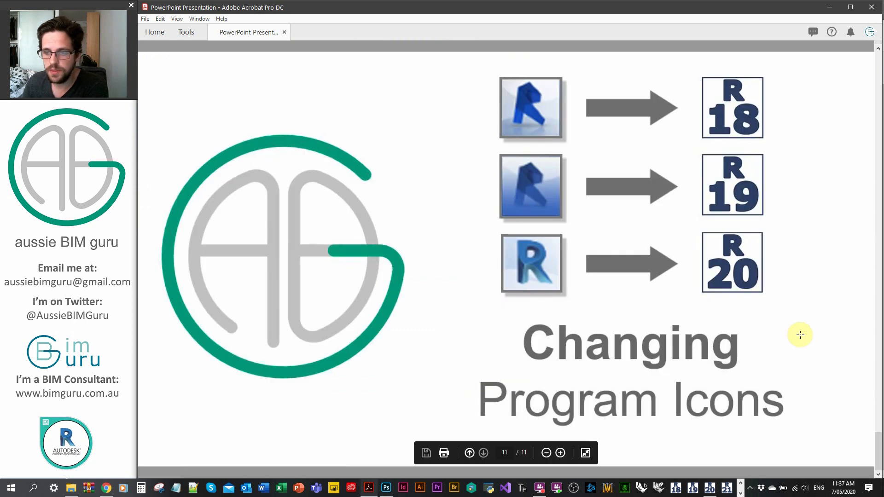